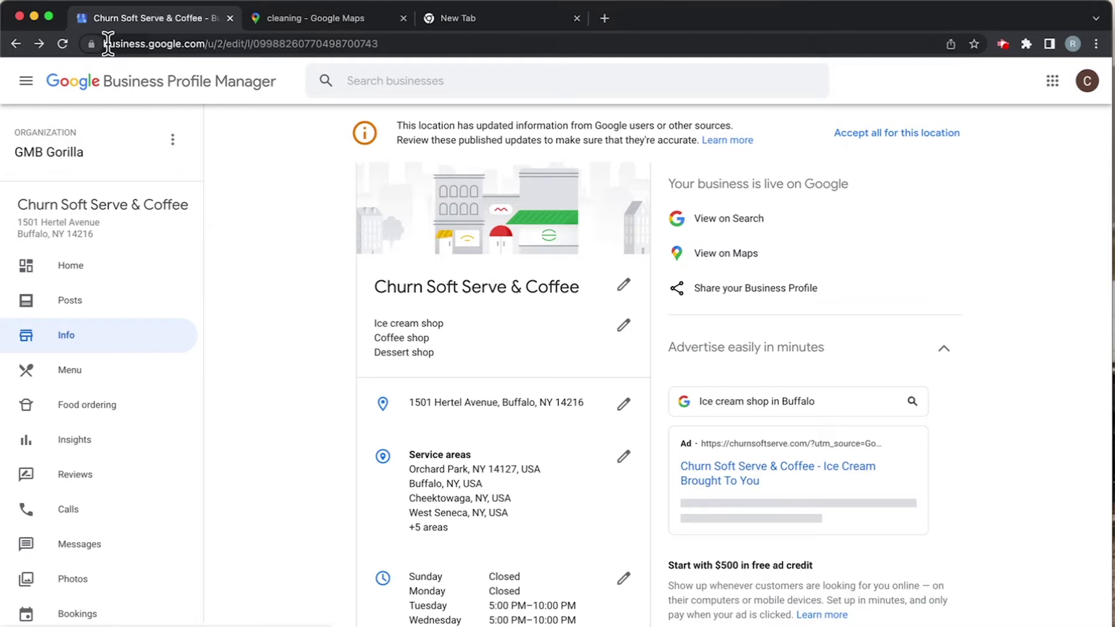
- Highlight the profile's web address and the name Churn Soft Serve & Coffee, then clear both selections
left_click_drag(108, 44, 220, 46)
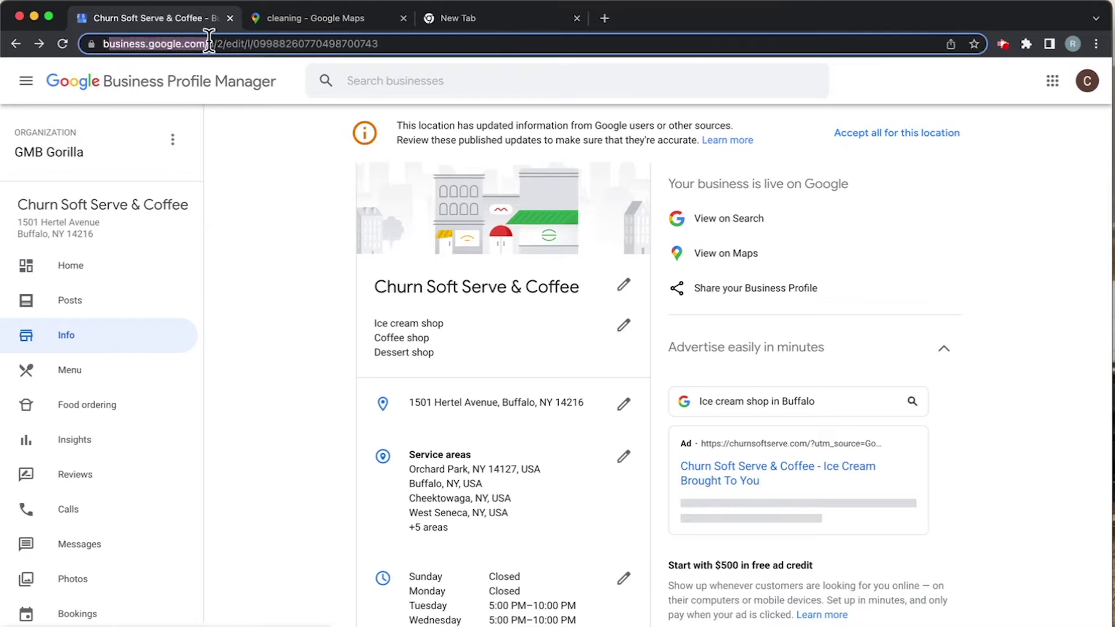
left_click(251, 250)
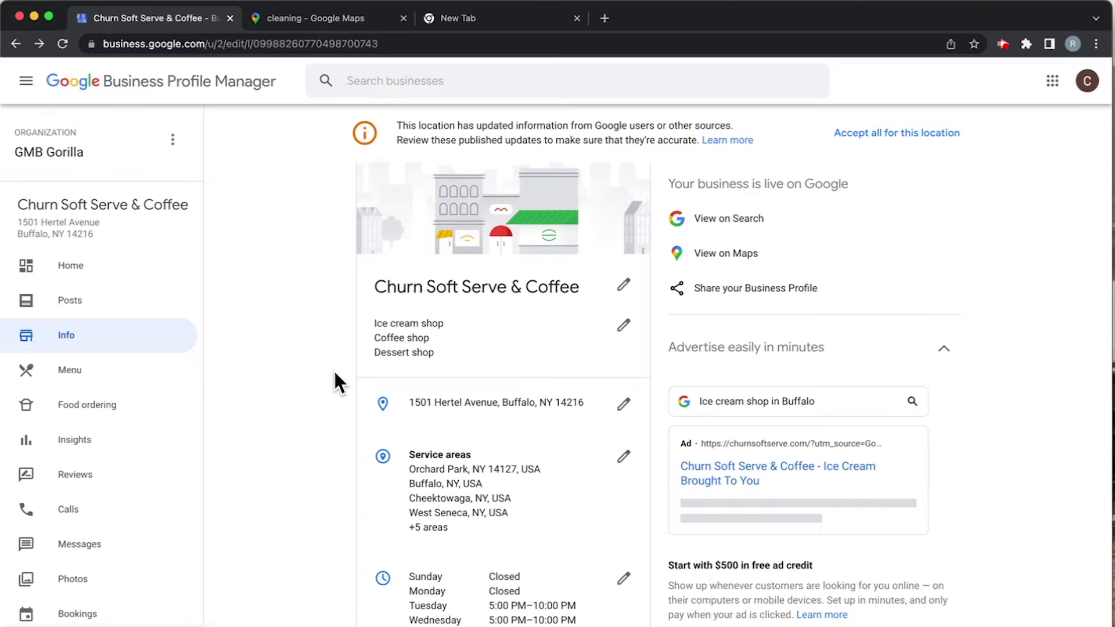
left_click(21, 204)
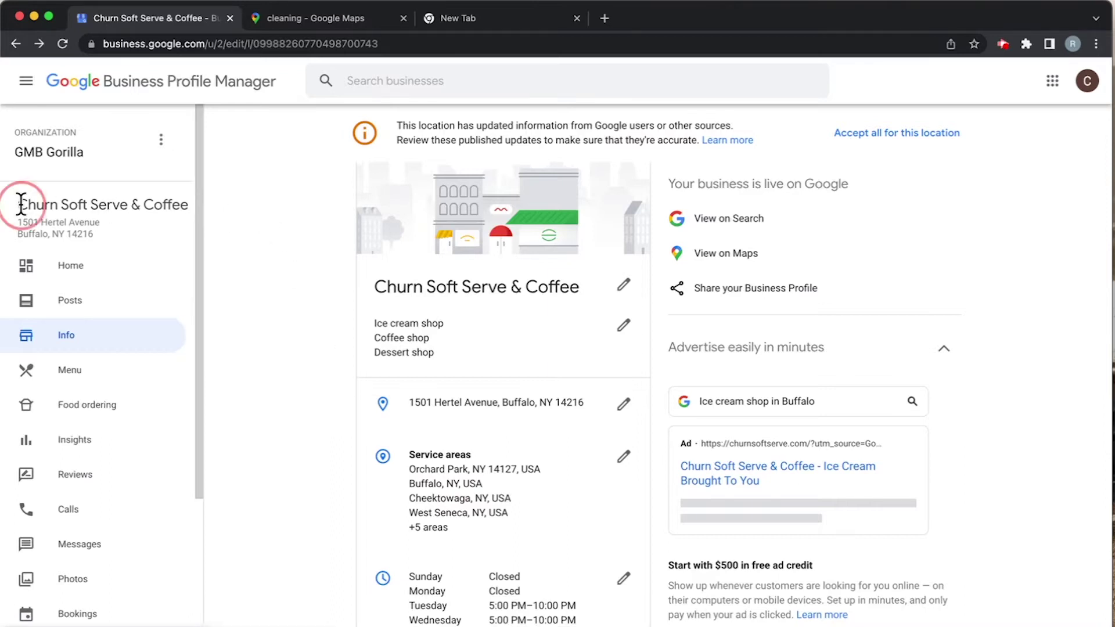
left_click_drag(21, 204, 188, 206)
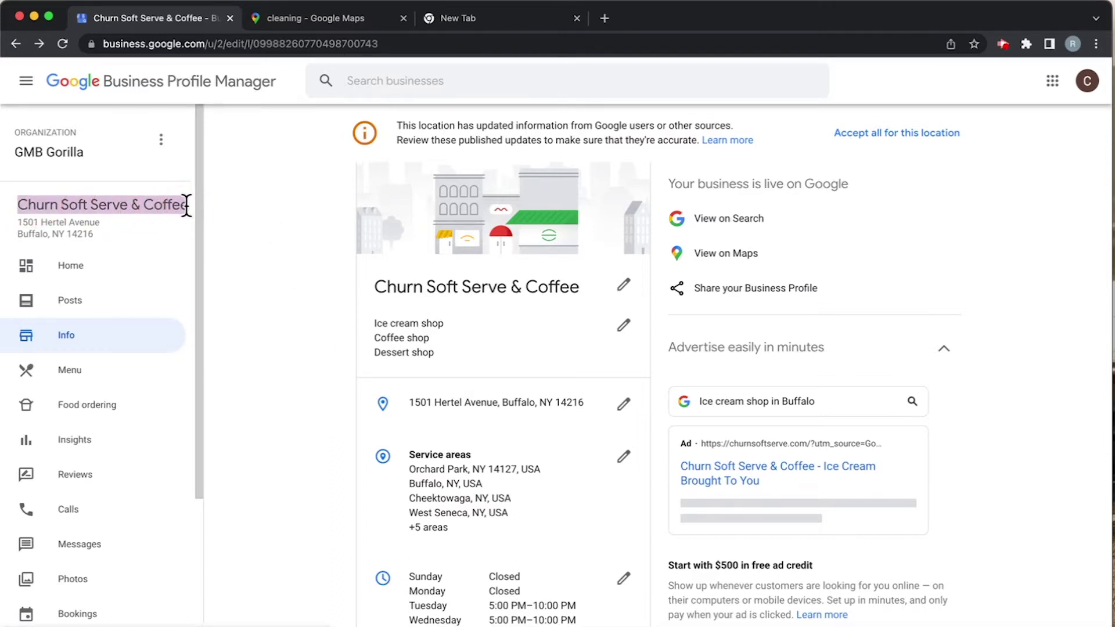
left_click(248, 278)
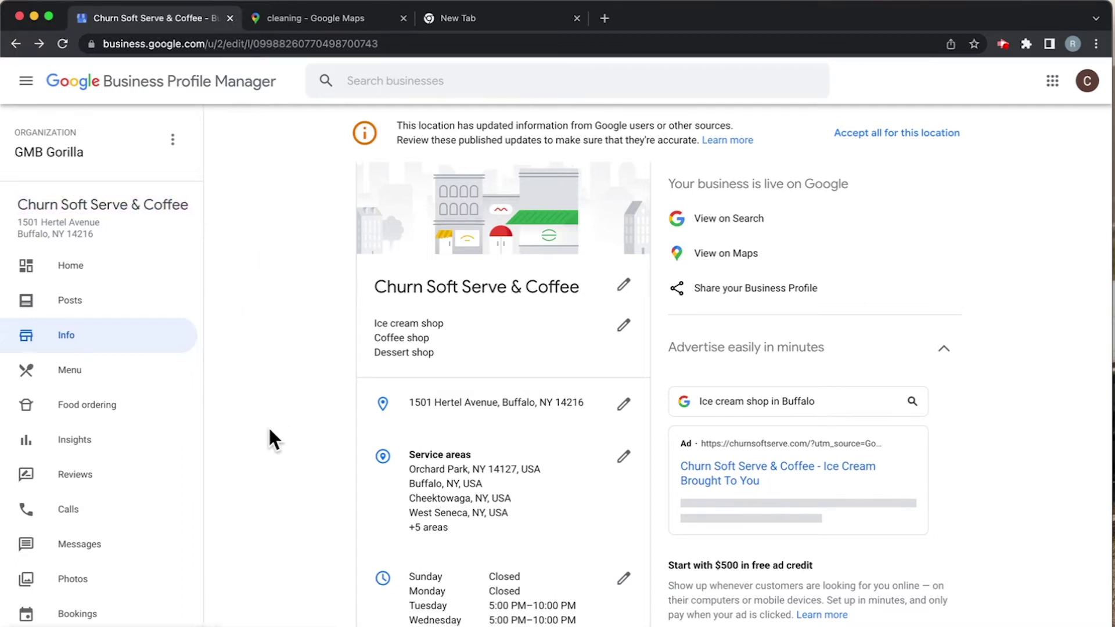
- Open the business address editor and close it without making changes
scroll(269, 430, "down", 1)
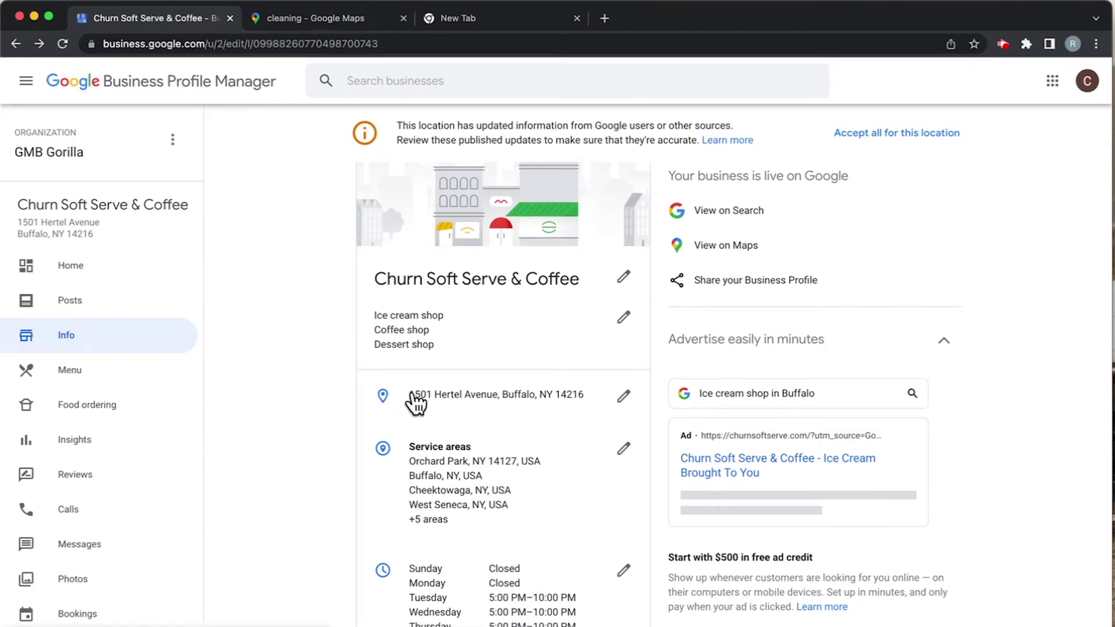
left_click(470, 393)
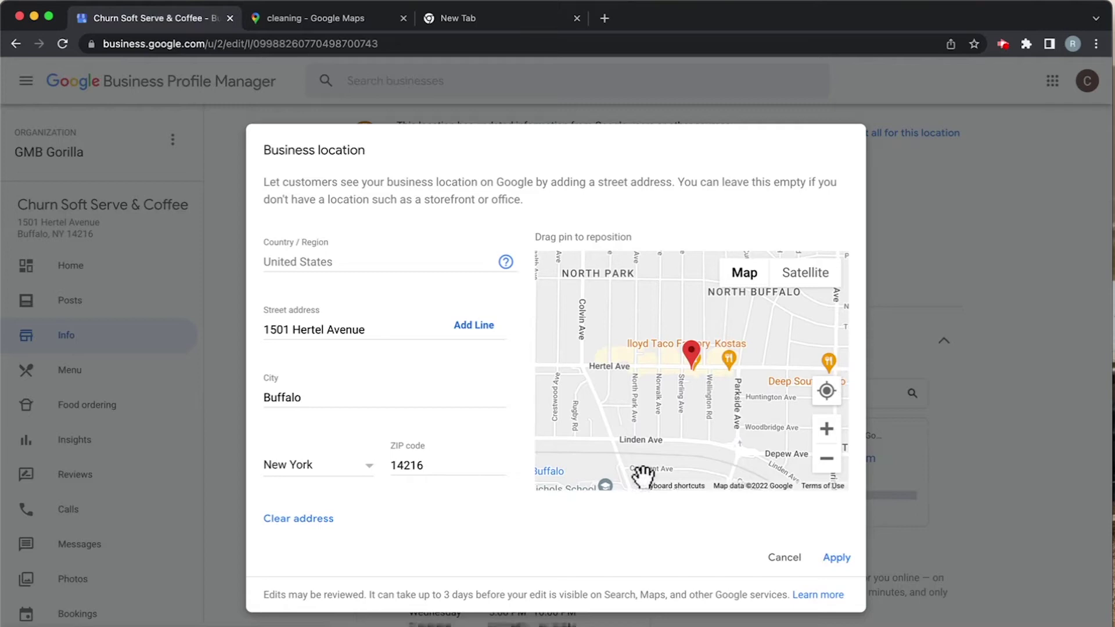
left_click(783, 558)
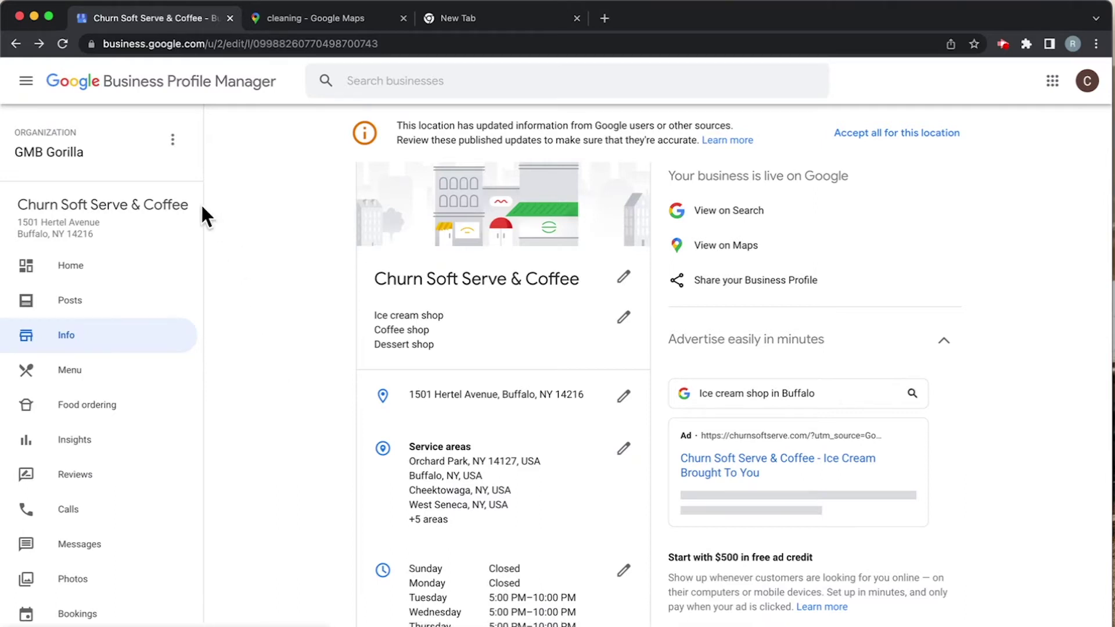
left_click_drag(96, 230, 9, 218)
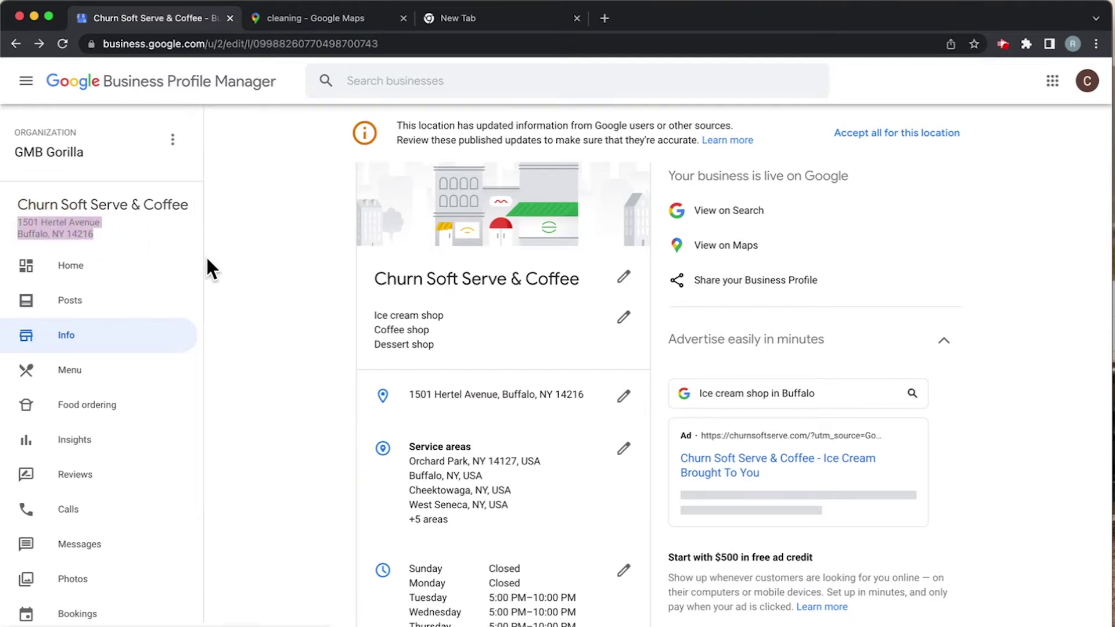
key("ctrl+c")
left_click(498, 14)
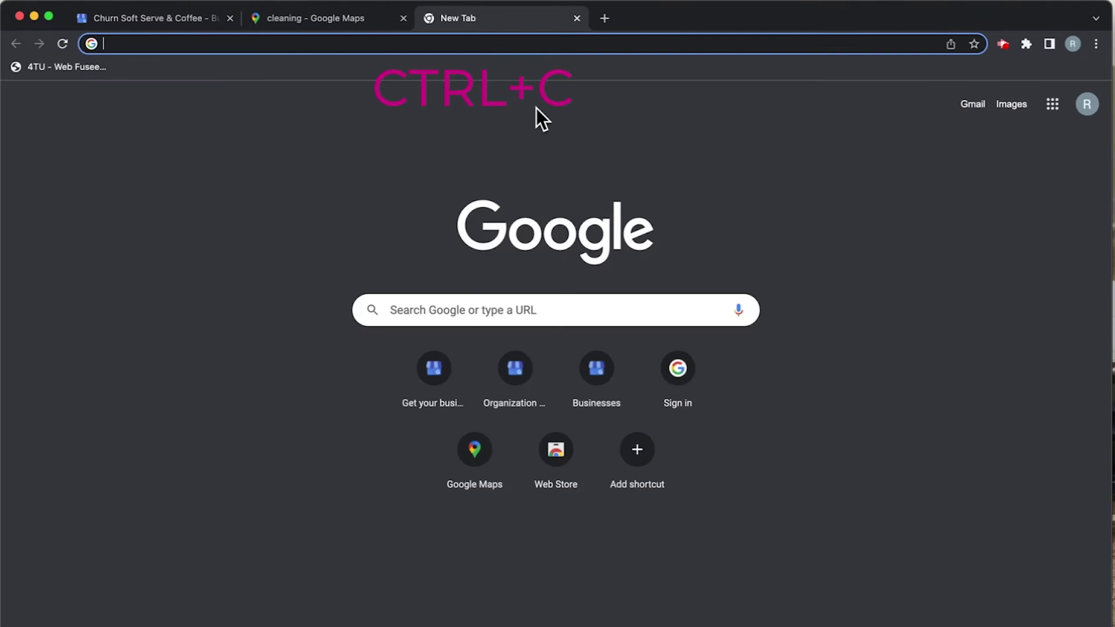
left_click(470, 306)
key("ctrl+v")
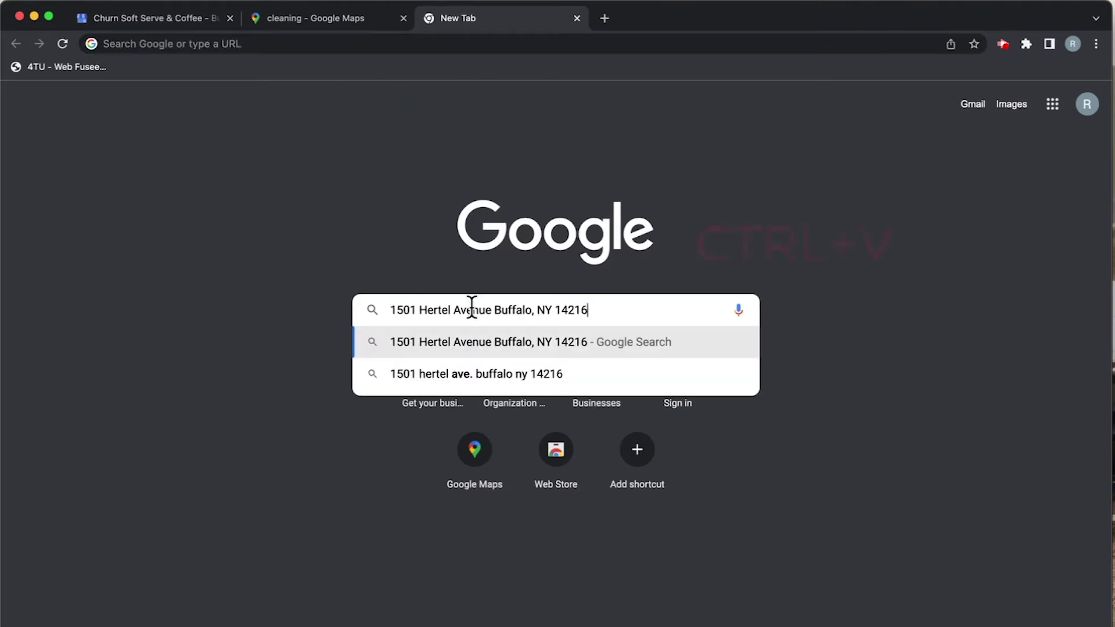
key("Return")
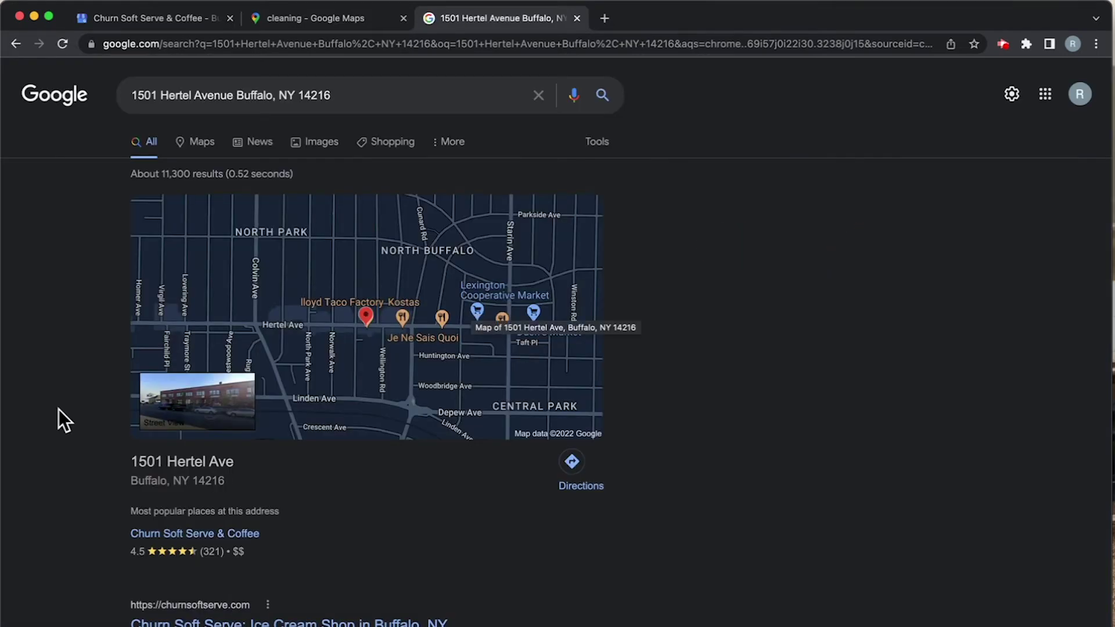
- Open Street View of 1501 Hertel Ave and look over the Soft Serve storefront and building front
left_click(214, 400)
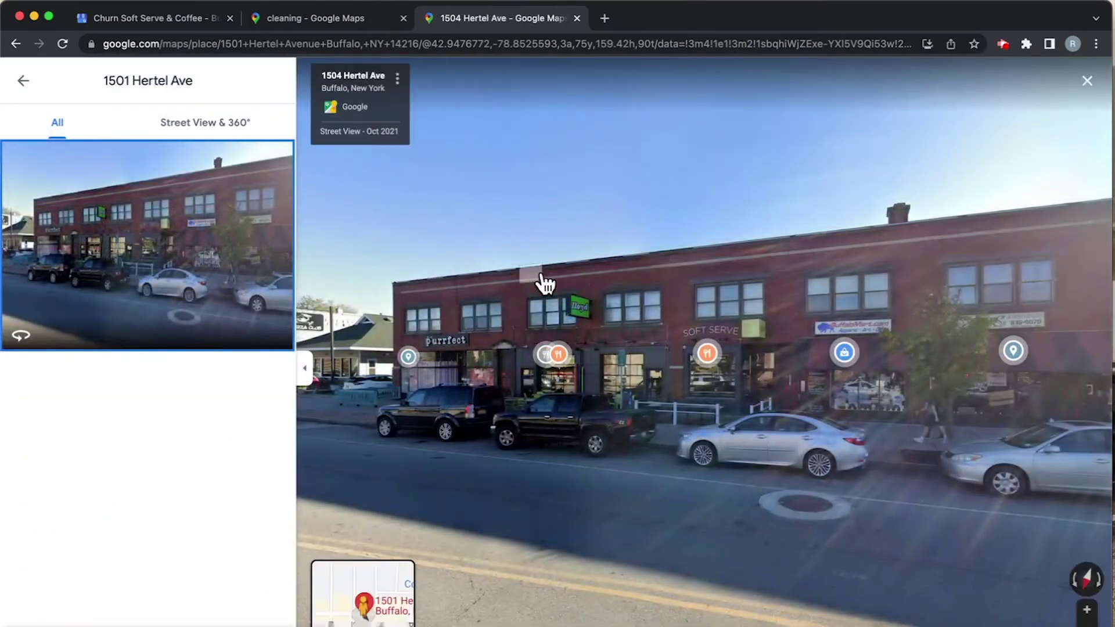
left_click(711, 285)
left_click_drag(711, 284, 632, 314)
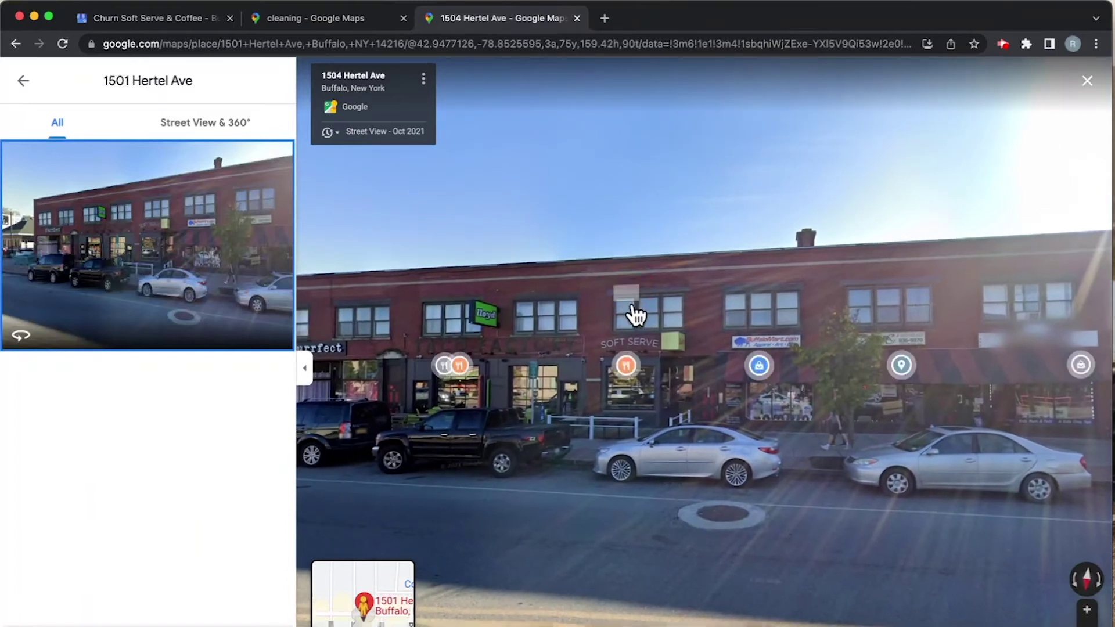
left_click(667, 381)
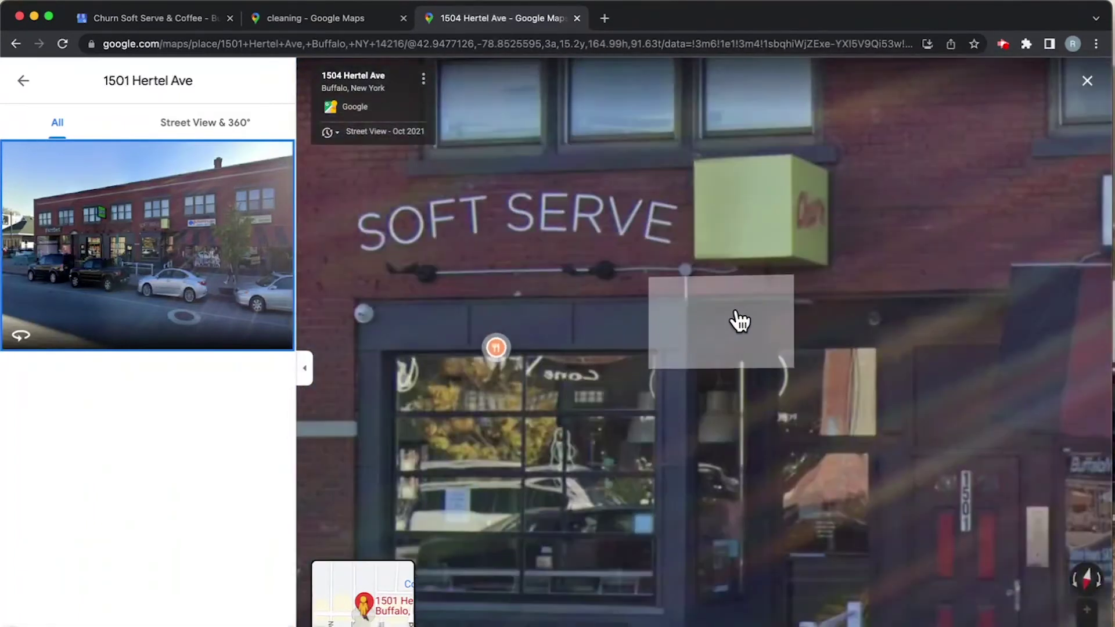
scroll(493, 510, "down", 5)
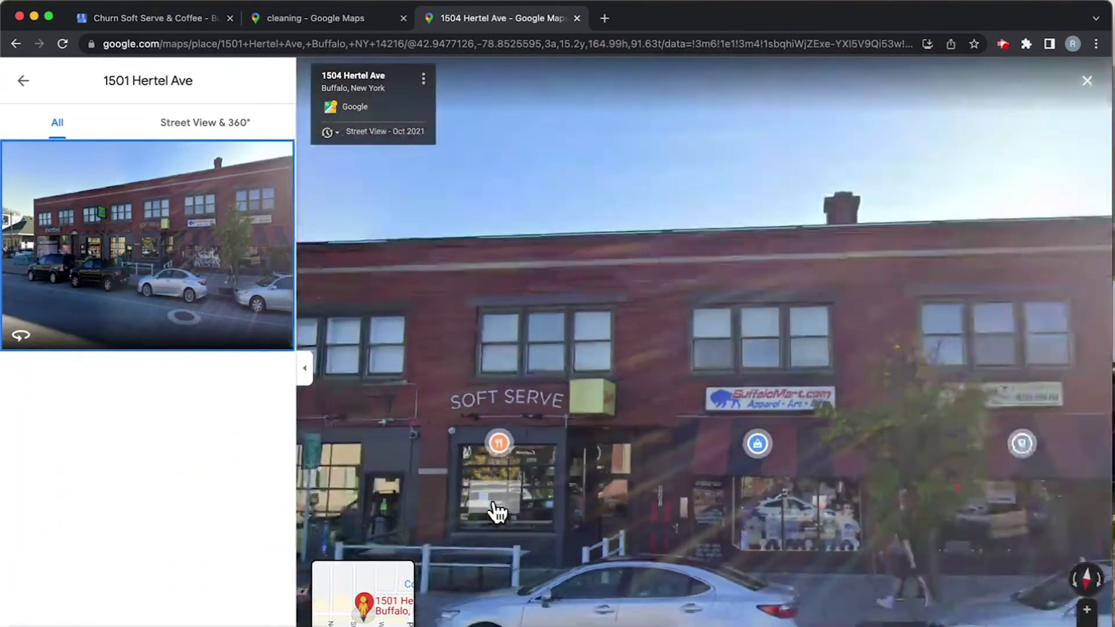
left_click_drag(496, 514, 597, 410)
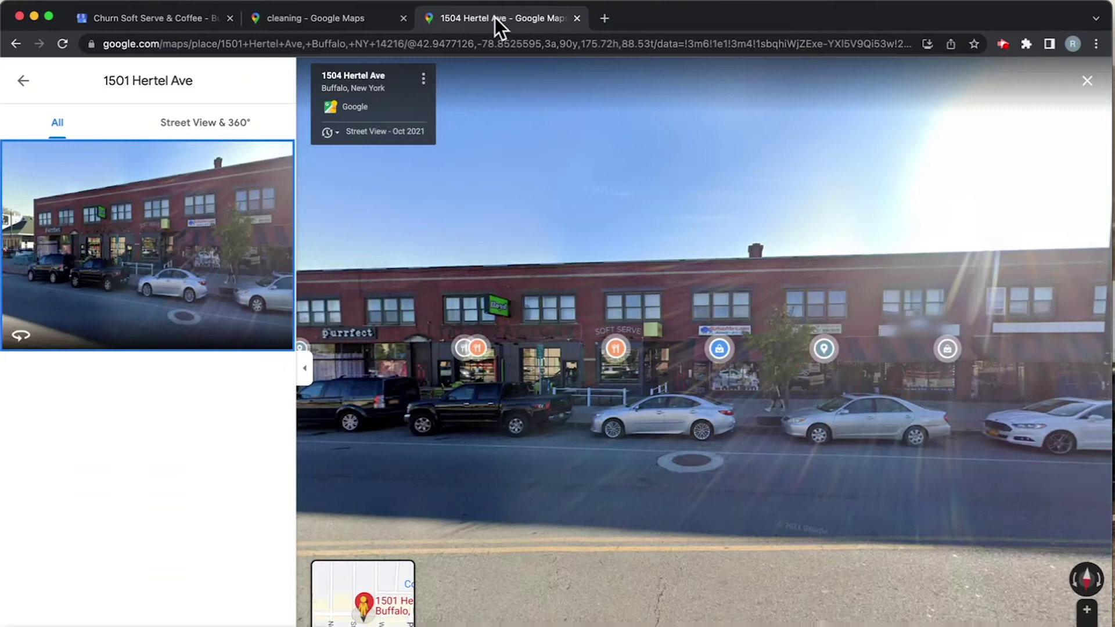
- Return to the 'cleaning - Google Maps' results listing Brooklyn-area cleaning businesses
left_click(358, 19)
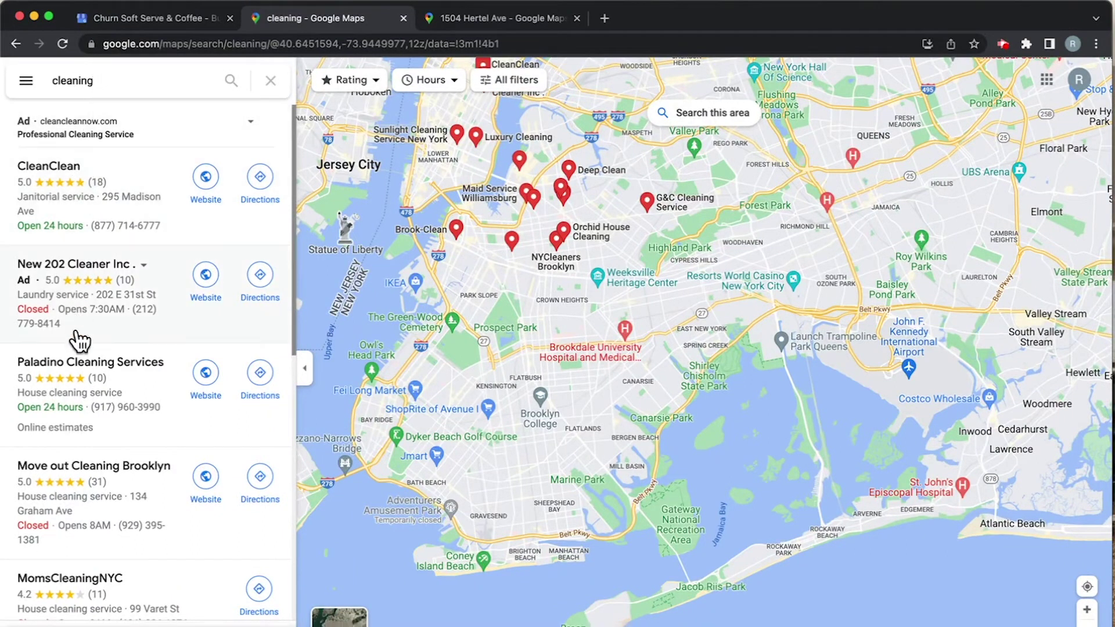
- Open Paladino Cleaning Services' listing, then zoom and recenter the map on its New York City service area
left_click(105, 381)
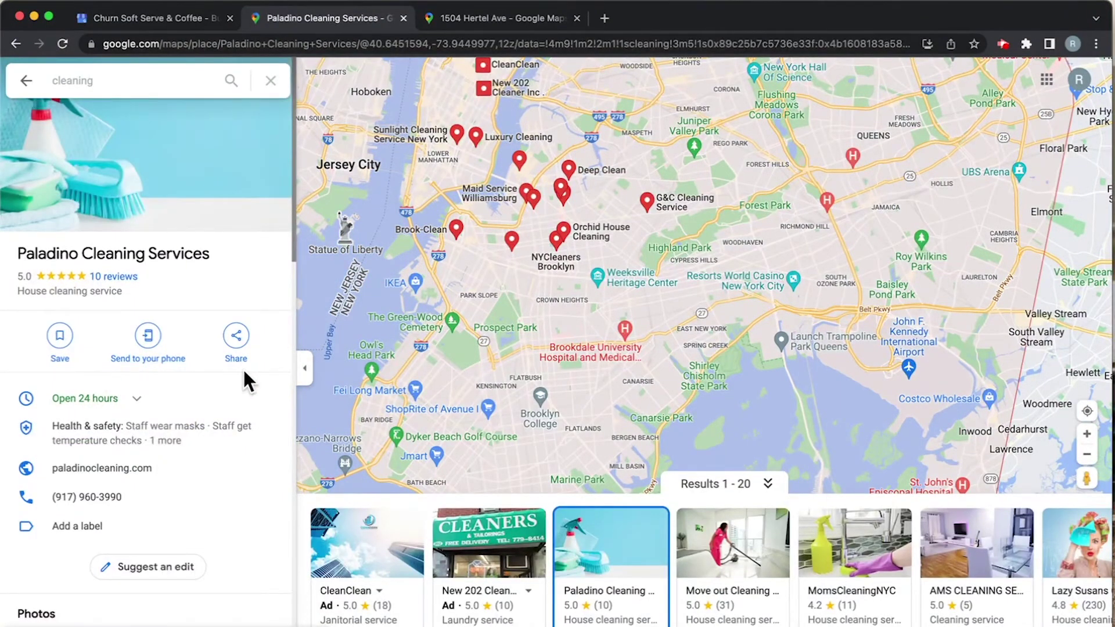
scroll(607, 364, "down", 5)
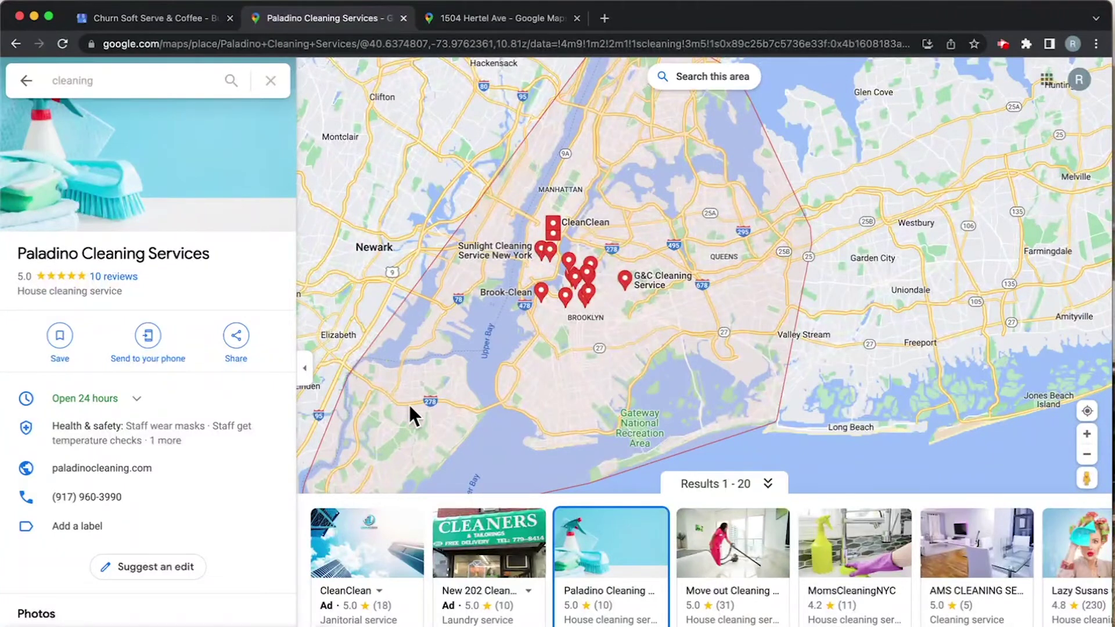
scroll(643, 381, "down", 2)
scroll(643, 381, "down", 2)
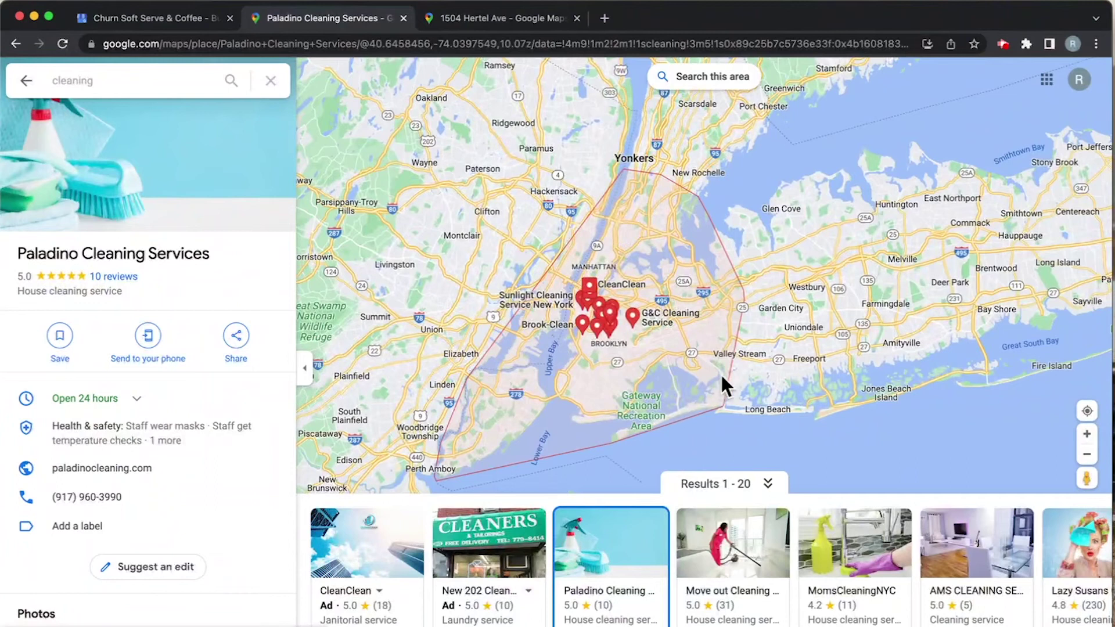
scroll(720, 340, "up", 3)
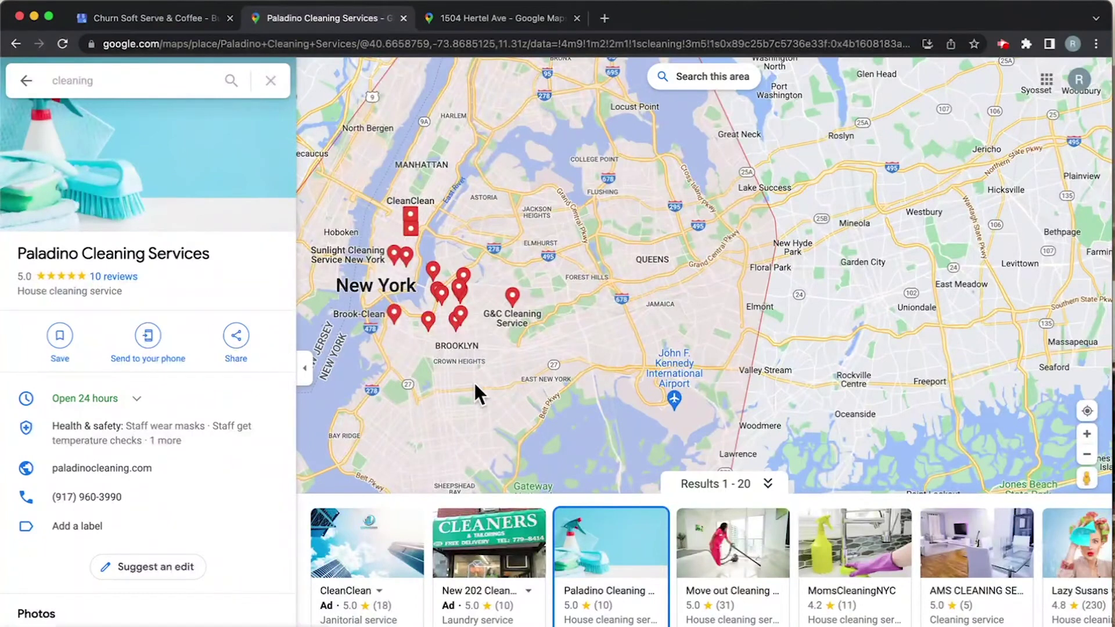
left_click_drag(473, 383, 622, 371)
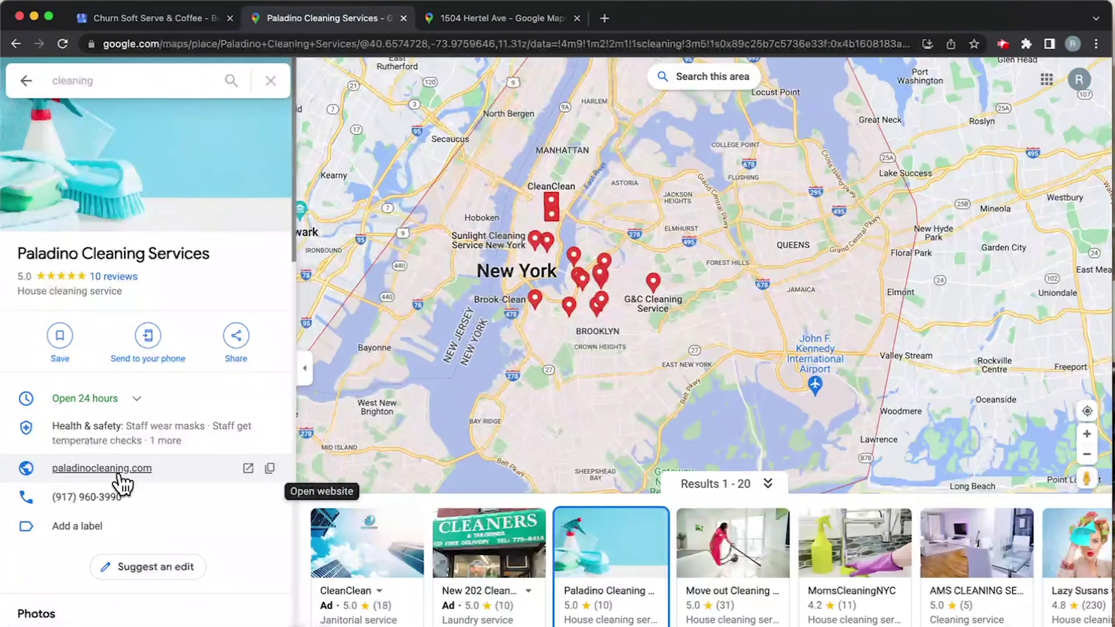
- Go back to the 1504 Hertel Ave Street View and step twice toward the Soft Serve storefront
left_click(480, 19)
left_click(628, 380)
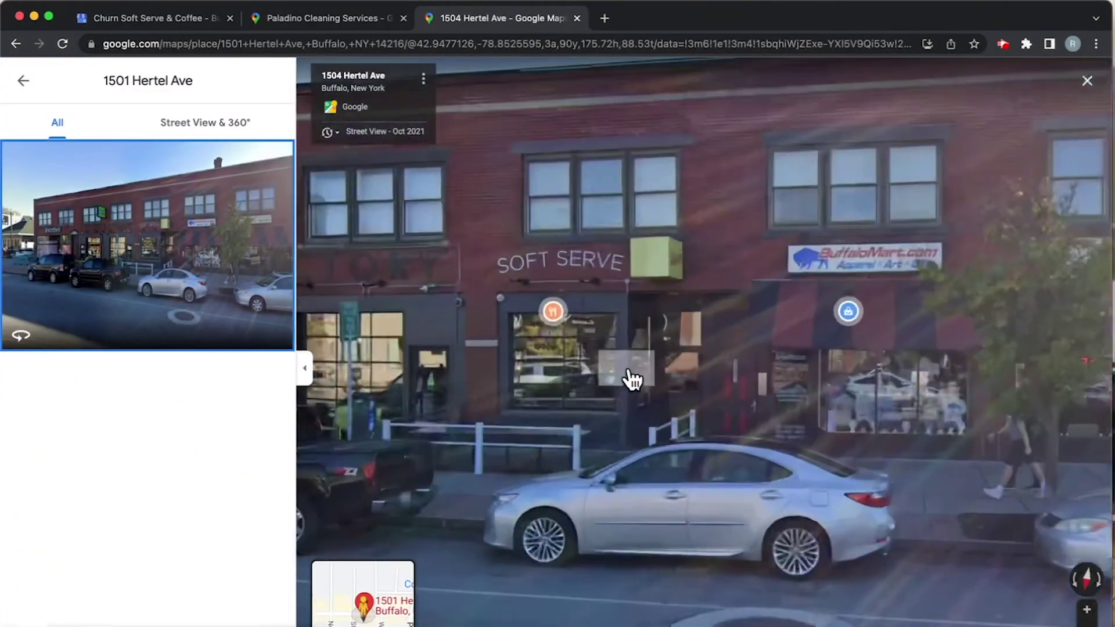
left_click(627, 378)
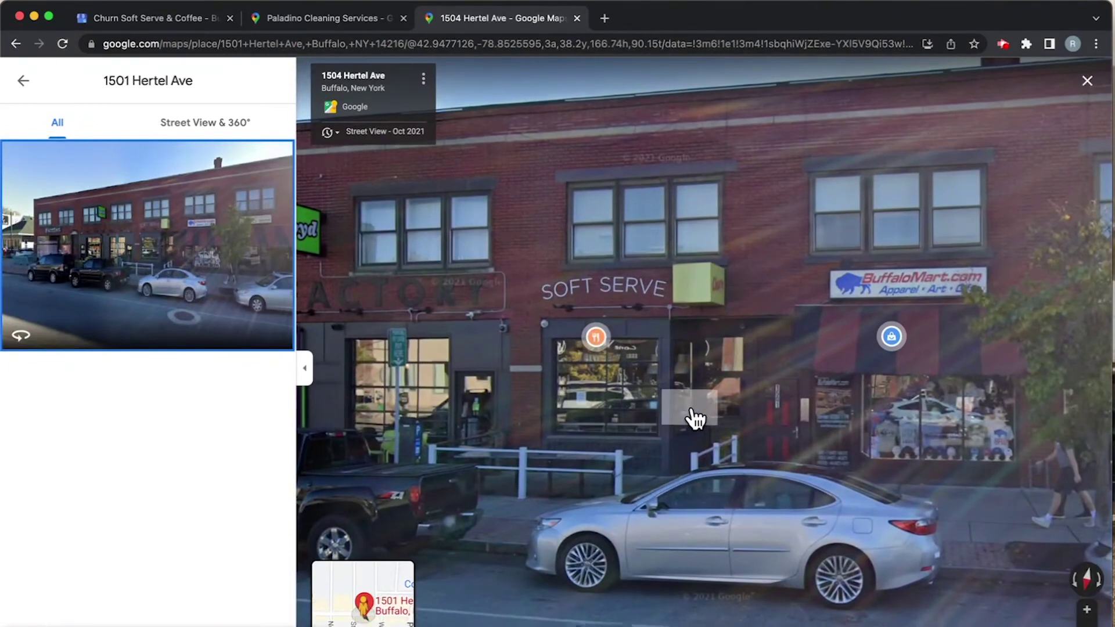
- Back on the Churn Soft Serve & Coffee profile, highlight the name heading and open the Business name dialog
left_click(156, 16)
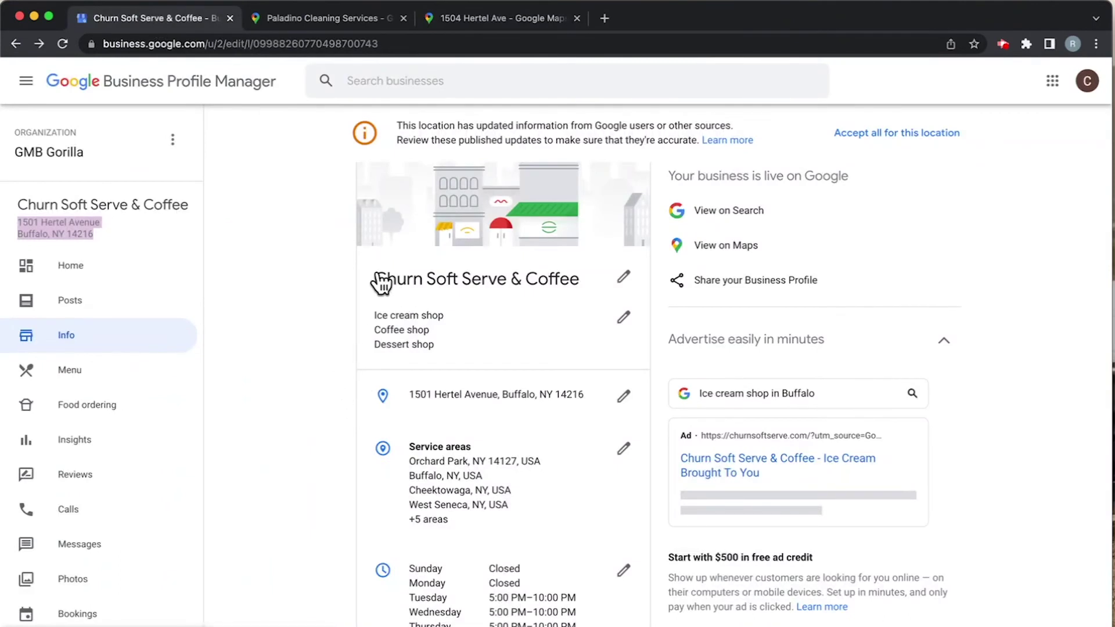
left_click_drag(376, 280, 493, 307)
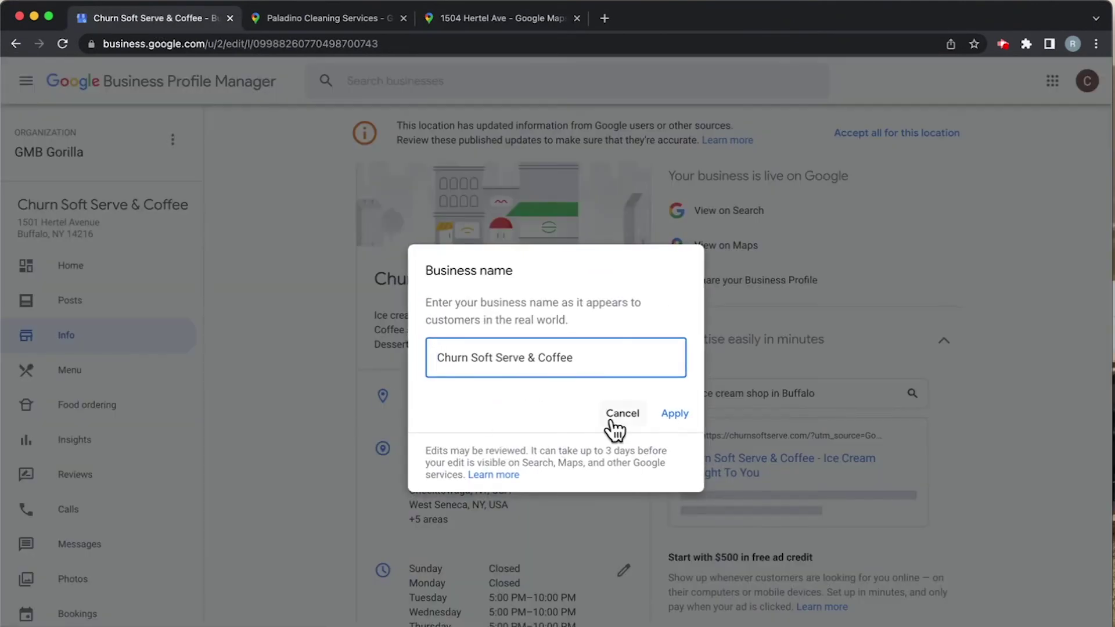
left_click(623, 415)
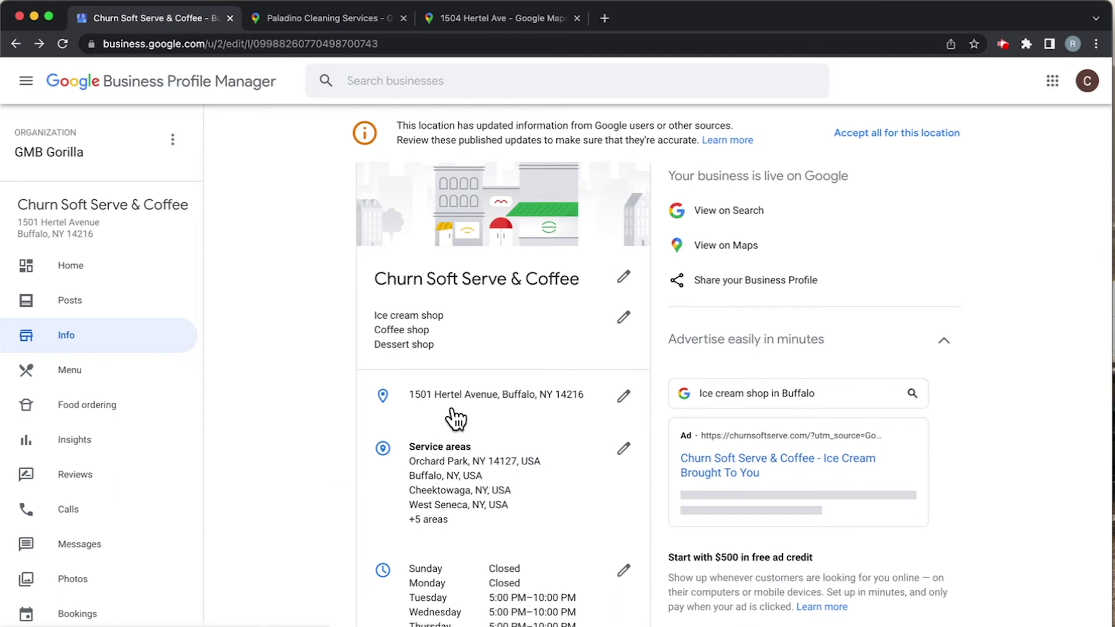
left_click(447, 493)
scroll(496, 433, "down", 2)
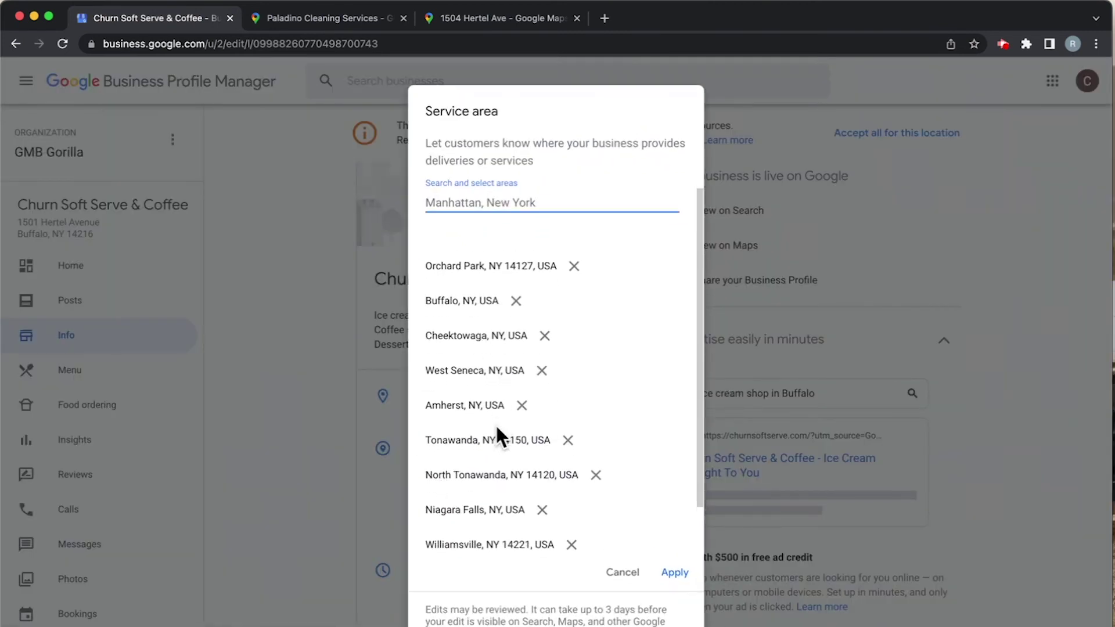
scroll(494, 424, "down", 1)
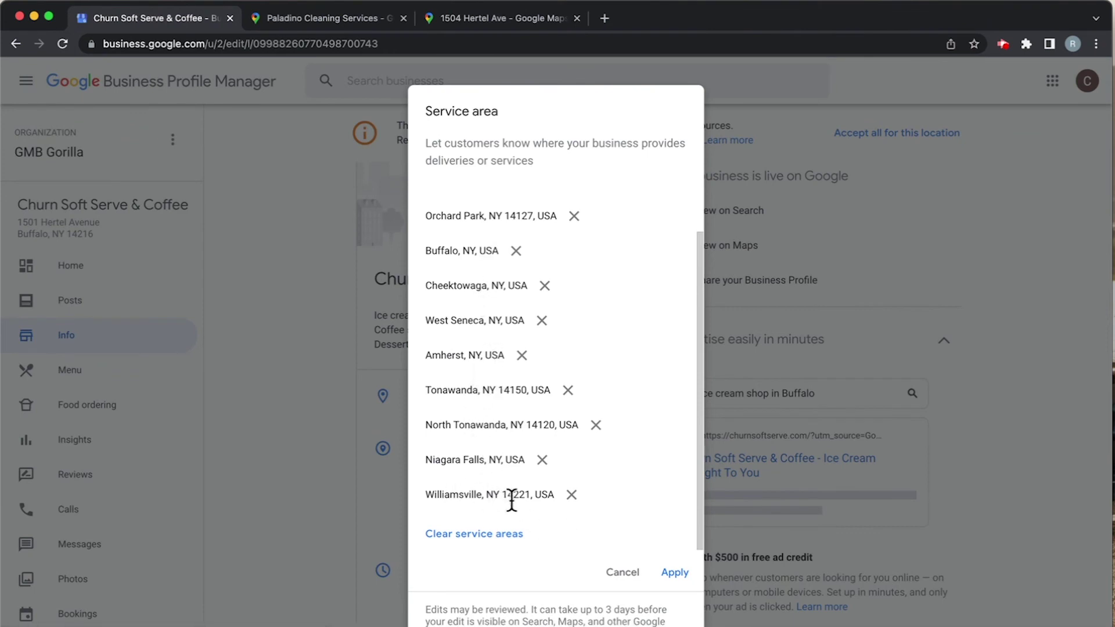
left_click(621, 572)
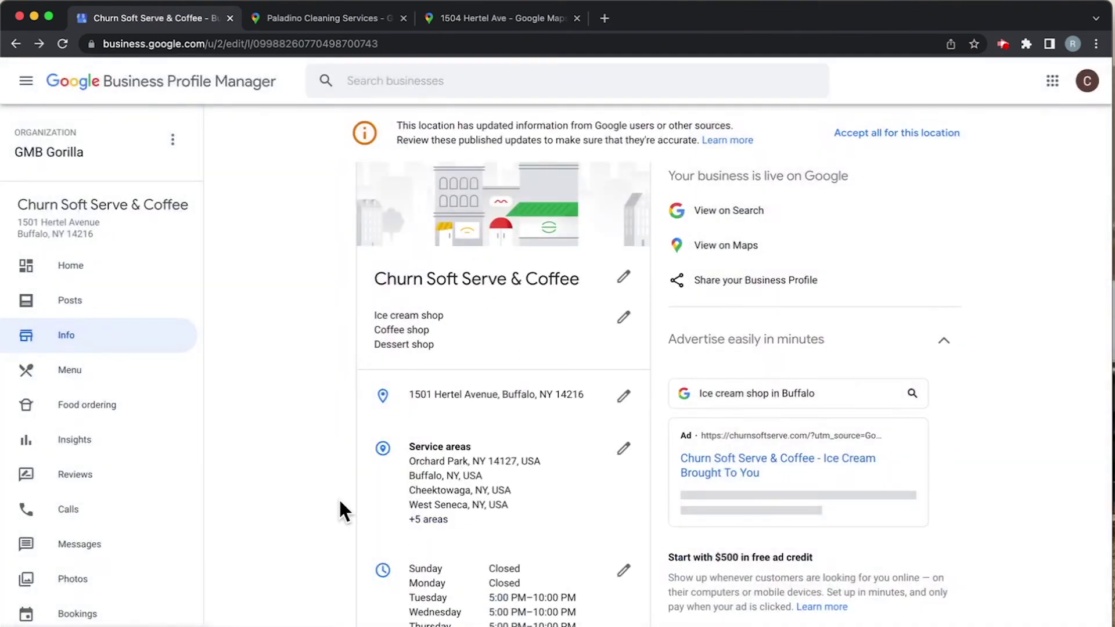